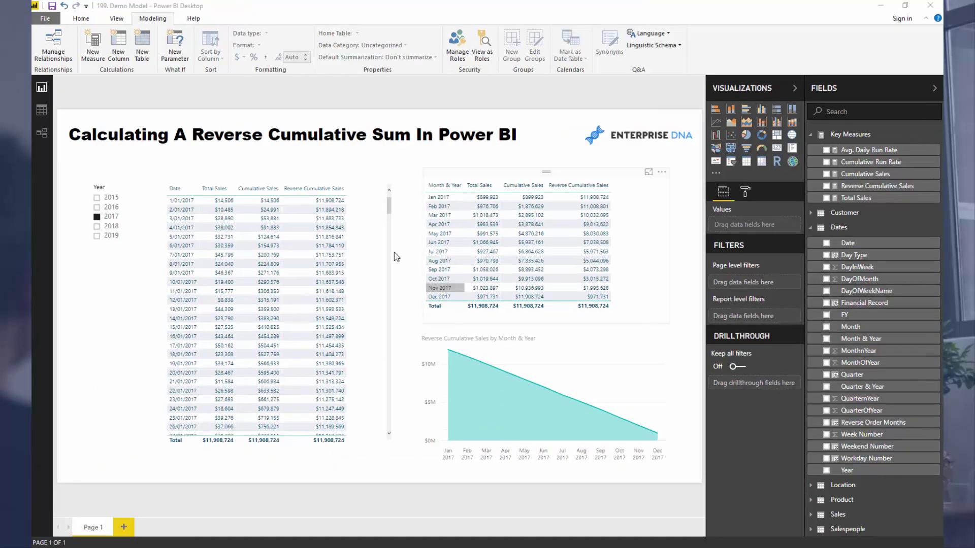
Extend the daily table visual's top edge upward so the 27/01/2017 row also appears
left_click(294, 181)
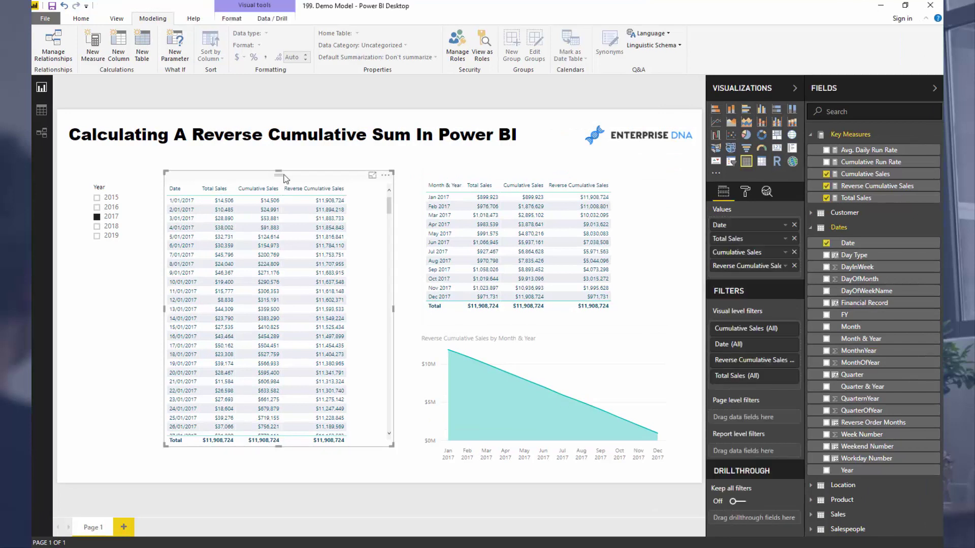
left_click_drag(278, 173, 278, 167)
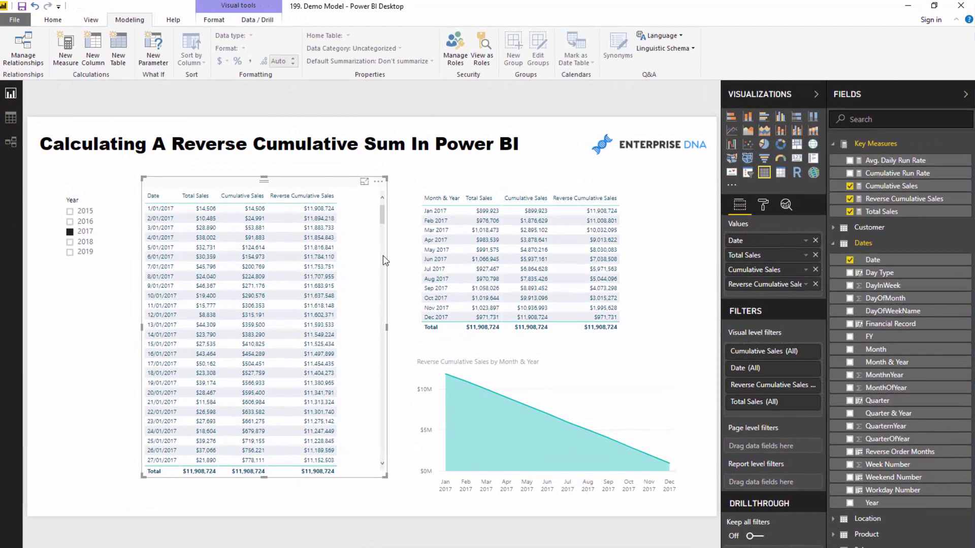
left_click(391, 279)
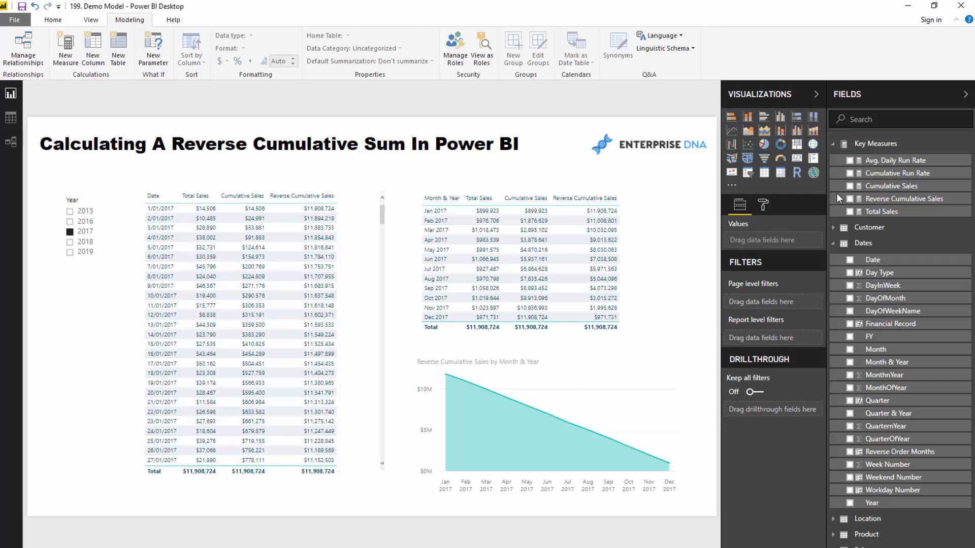
Maximize the Chrome forum thread and scroll to the Reverse Cumulative Sales formula reply
key("alt+Tab")
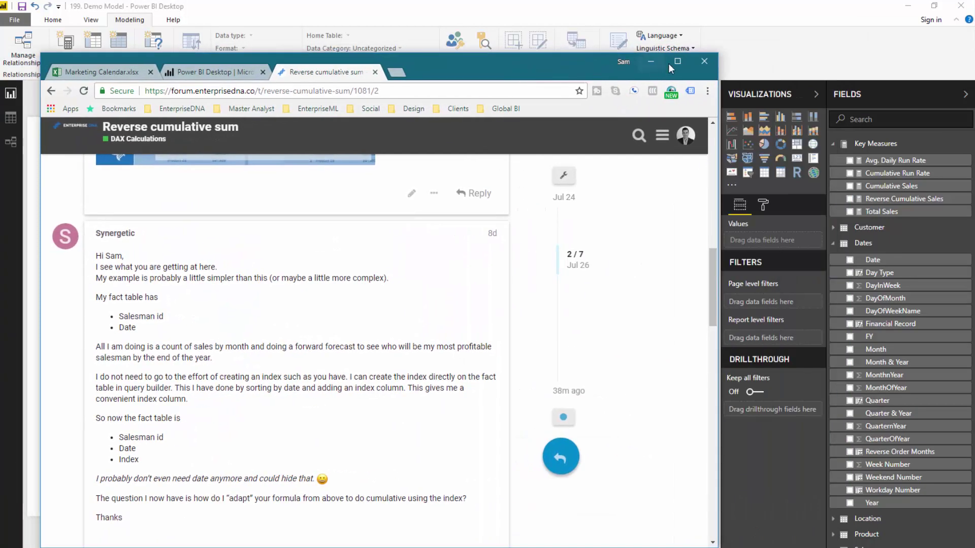
key("super+Up")
scroll(217, 282, "up", 15)
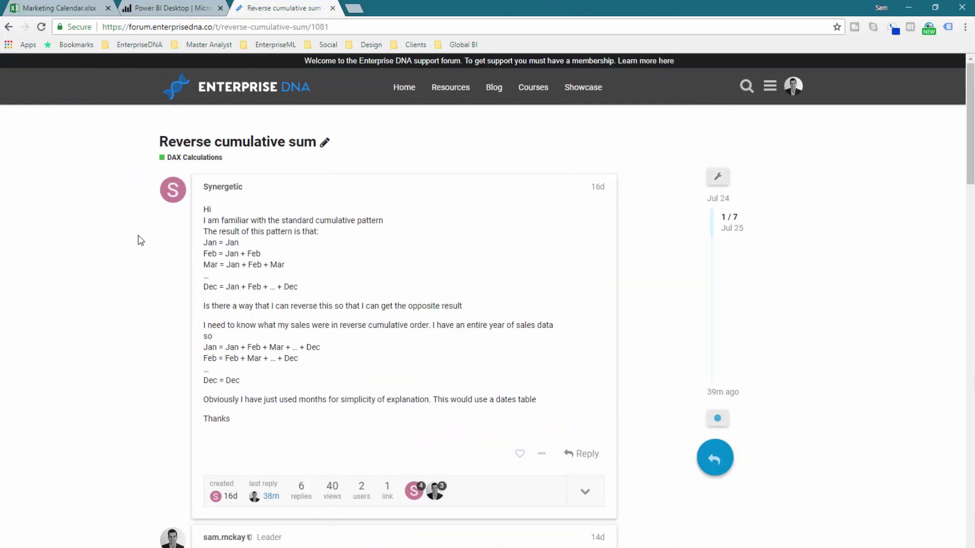
scroll(141, 241, "down", 15)
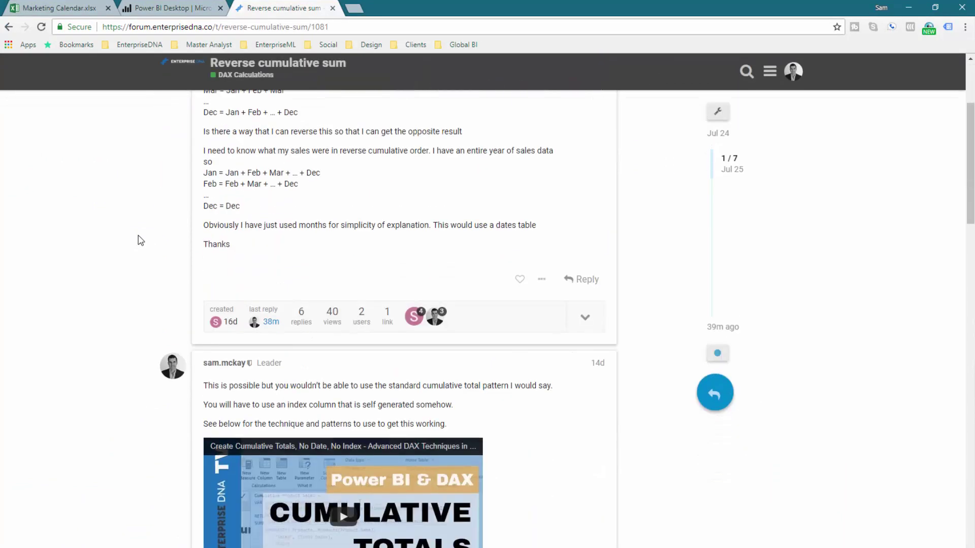
scroll(140, 240, "down", 5)
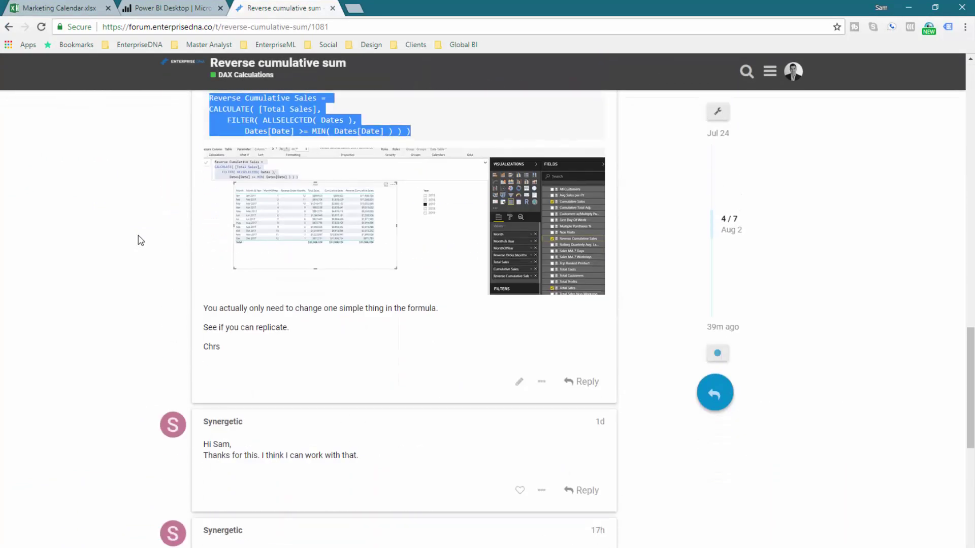
scroll(141, 240, "down", 5)
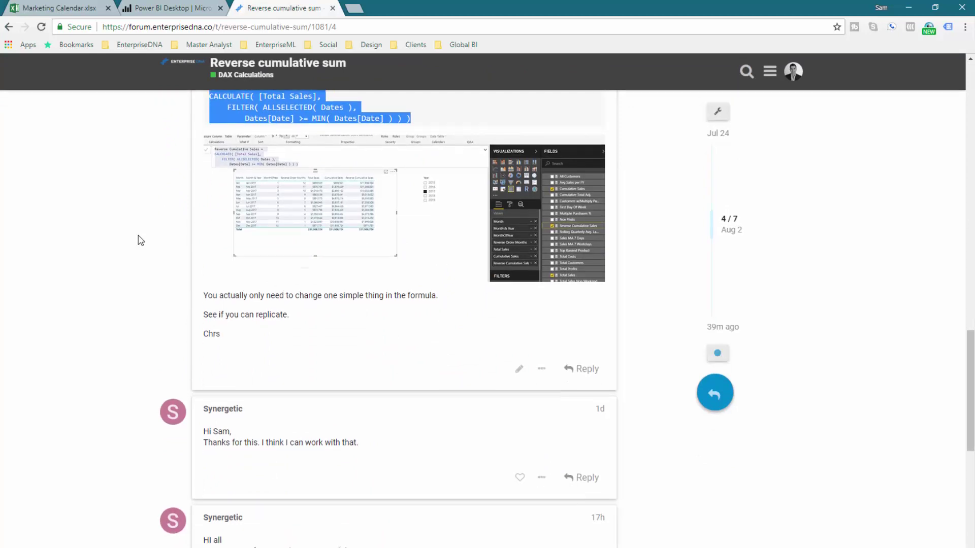
scroll(141, 240, "up", 4)
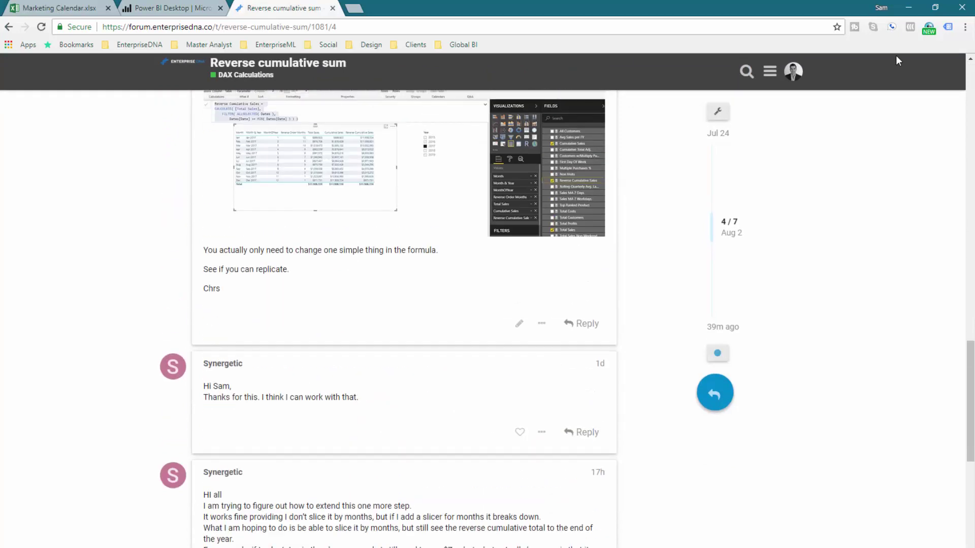
Return to the report and expand the Cumulative Sales measure's formula in the formula bar
left_click(910, 10)
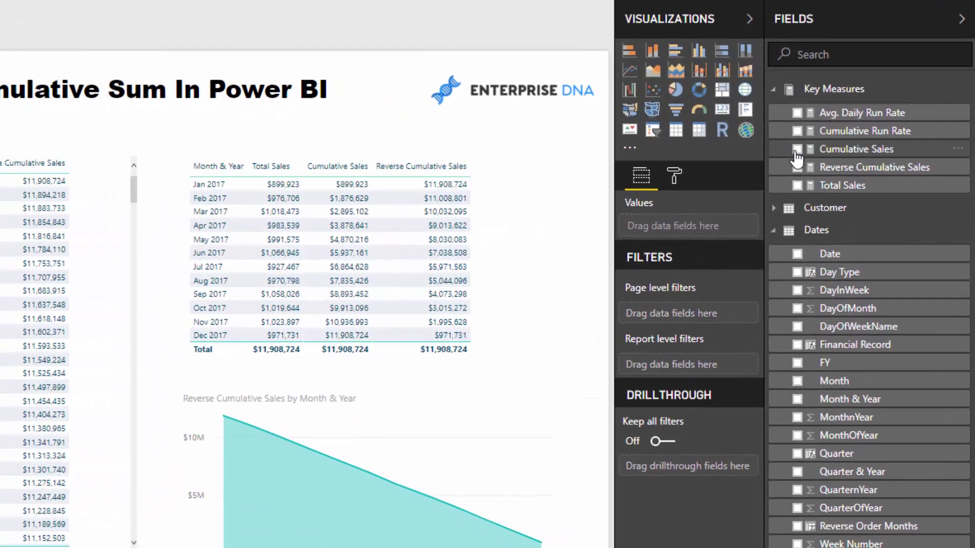
left_click(842, 160)
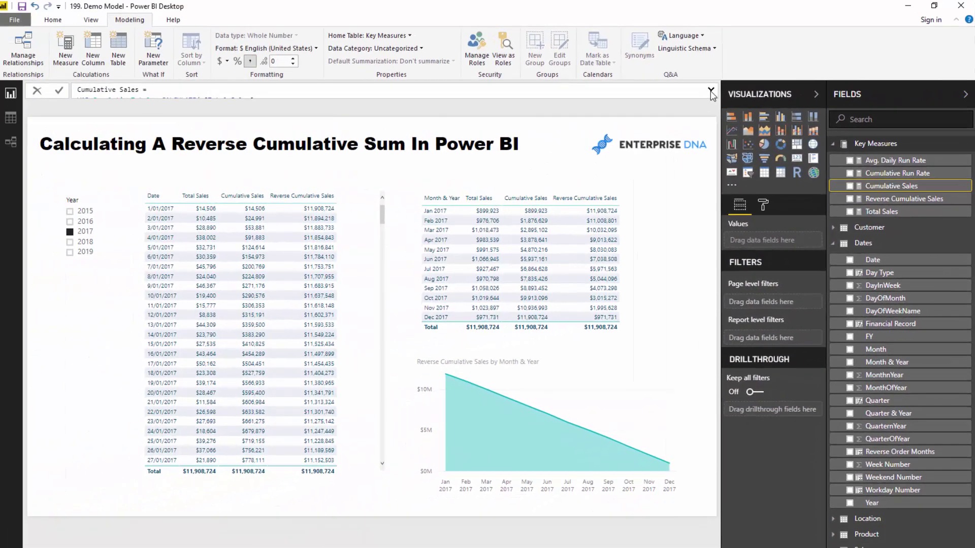
left_click(659, 54)
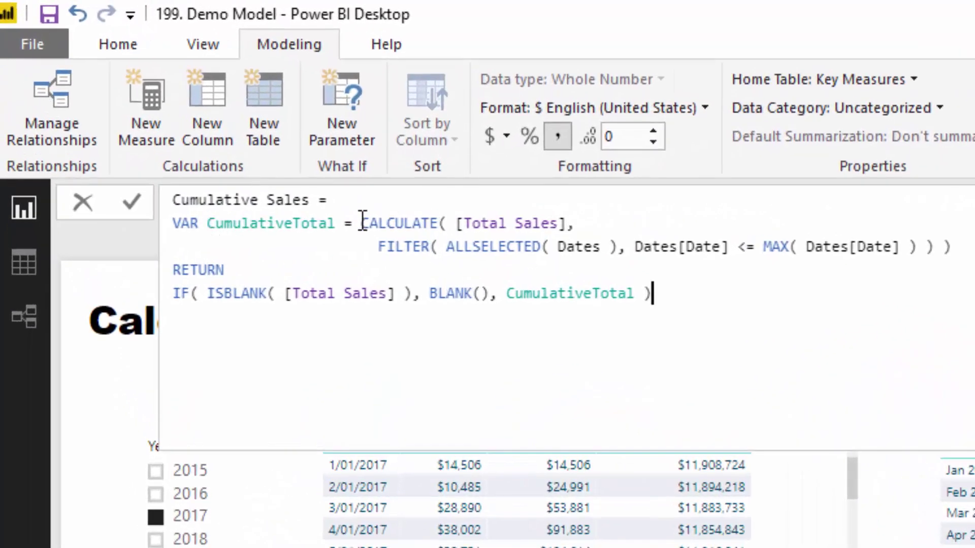
Highlight the CALCULATE/FILTER expression, ALLSELECTED, and the IF line of the Cumulative Sales formula
left_click_drag(361, 223, 965, 240)
left_click(673, 292)
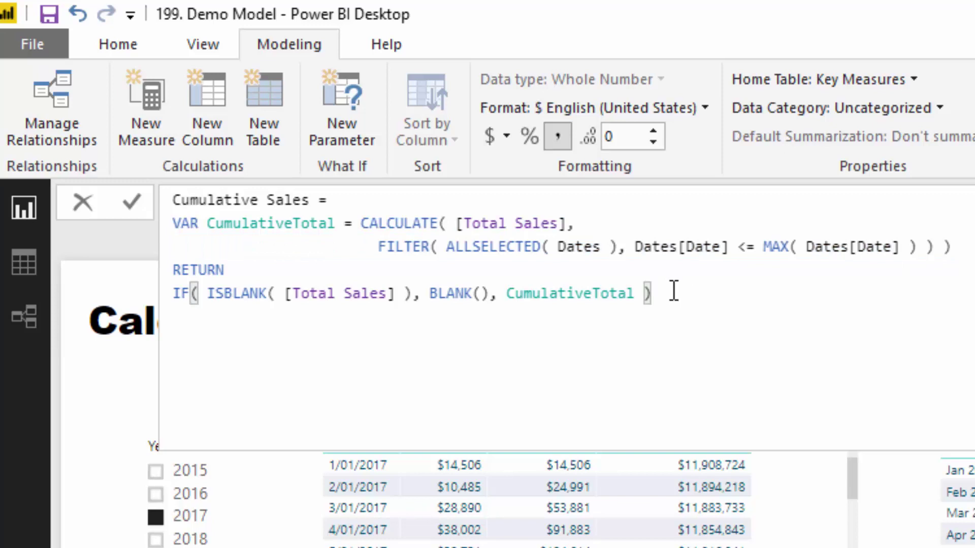
left_click_drag(361, 223, 952, 247)
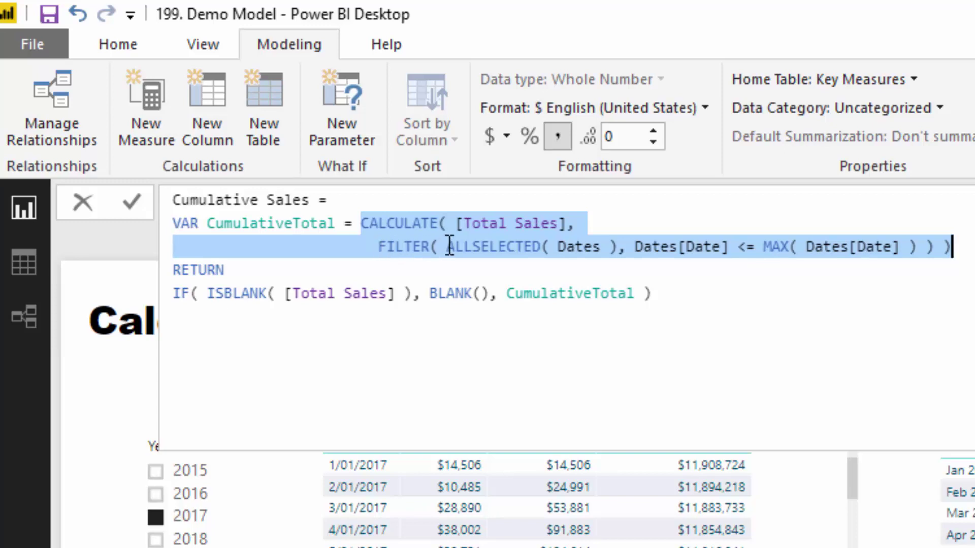
left_click_drag(472, 247, 540, 248)
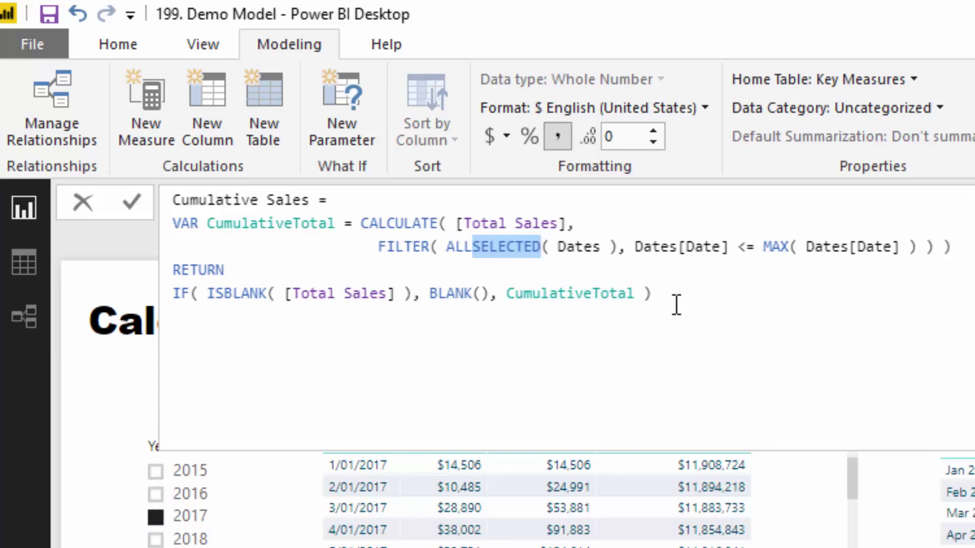
left_click_drag(651, 294, 176, 304)
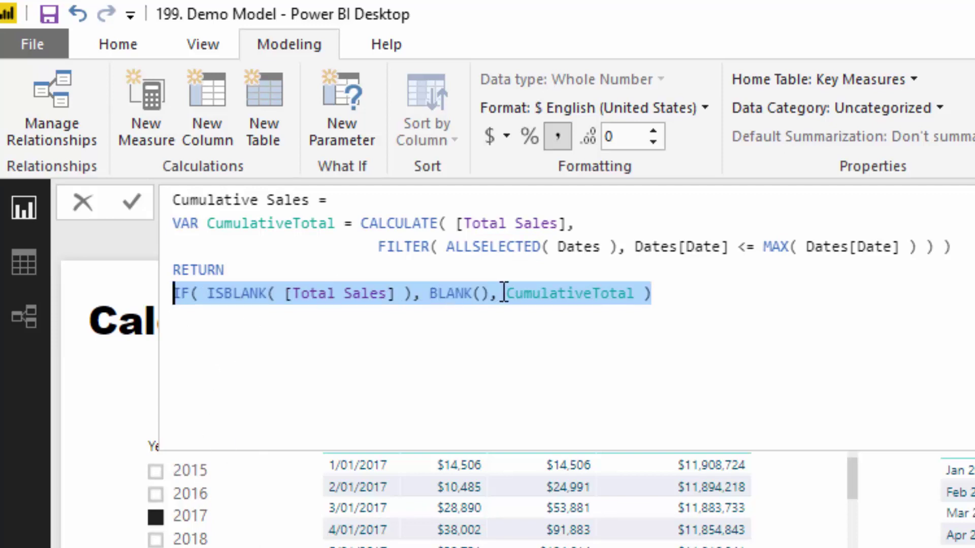
left_click(155, 540)
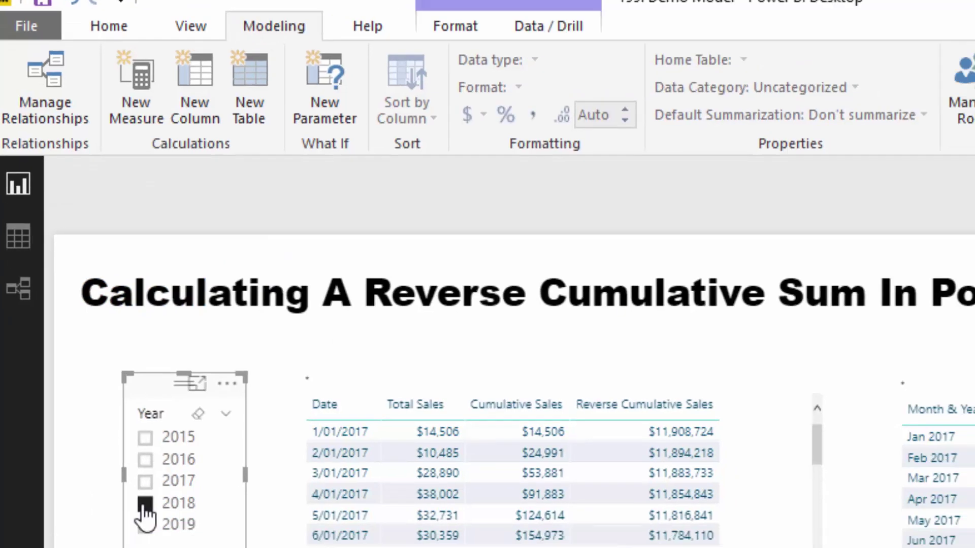
left_click(155, 541)
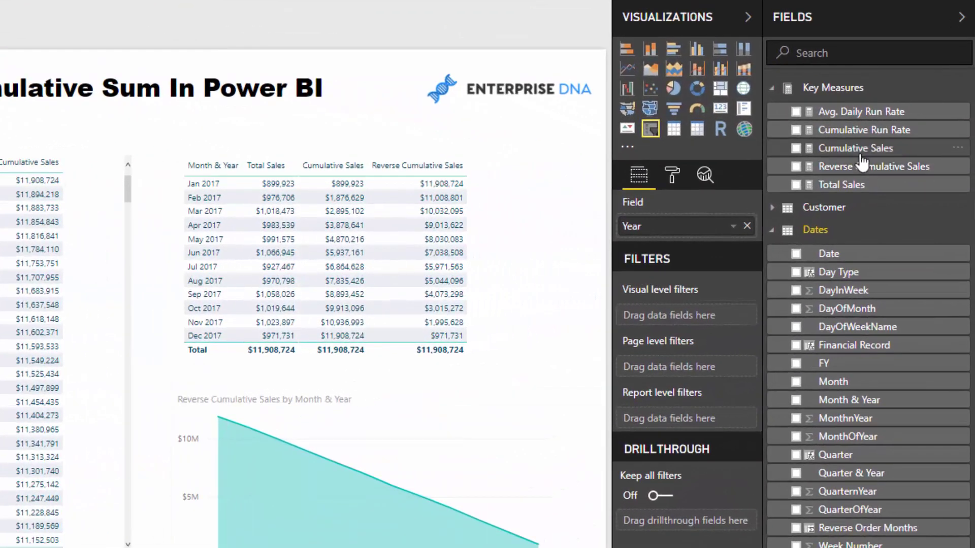
left_click(858, 150)
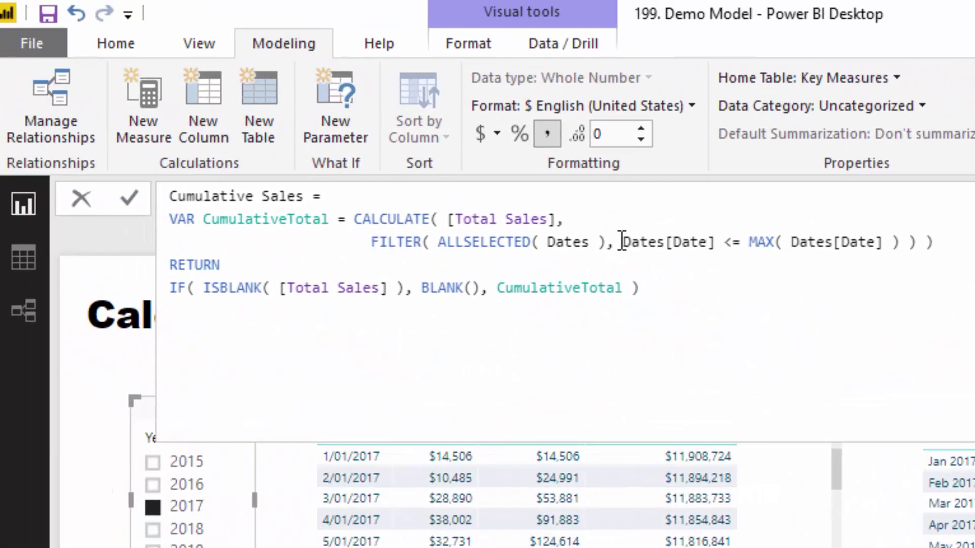
left_click(621, 242)
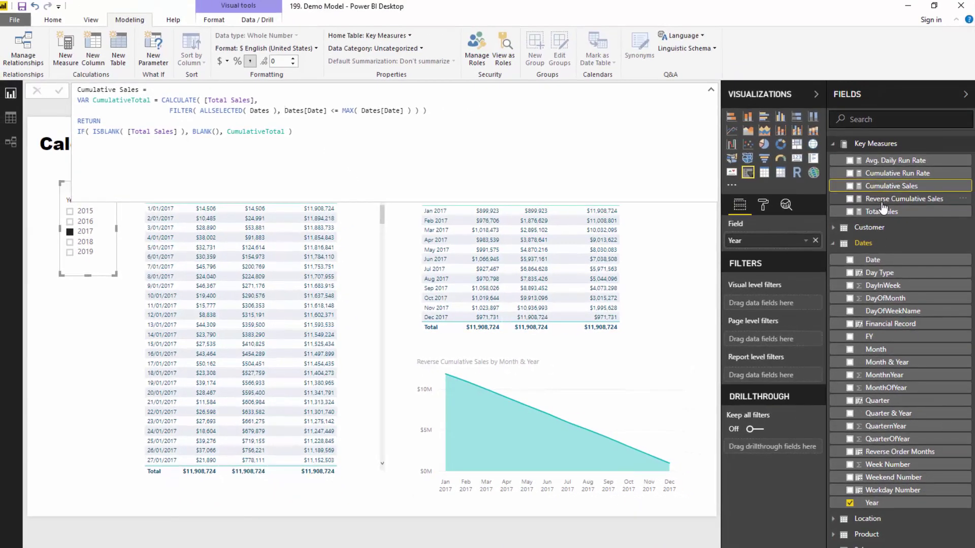
Change MIN to MAX in the Reverse Cumulative Sales formula and commit it
left_click(881, 202)
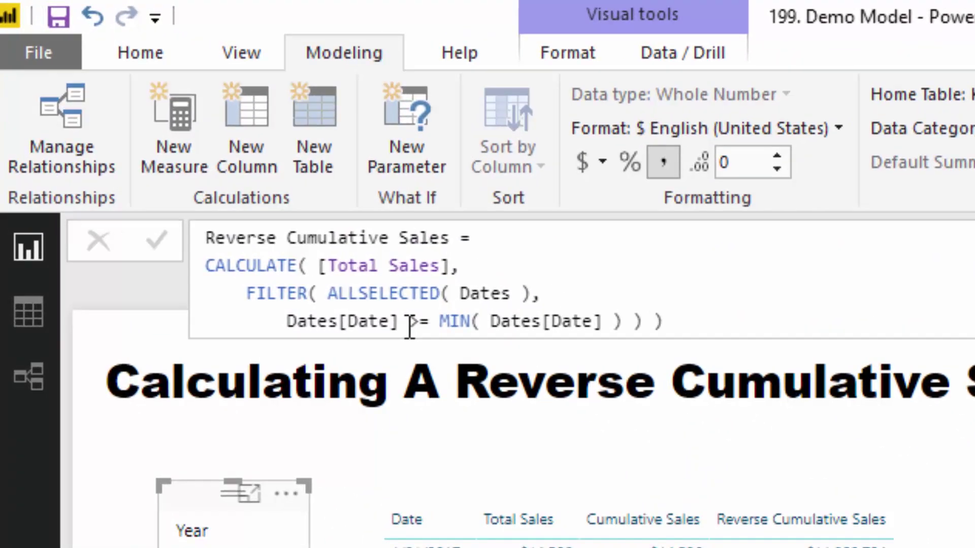
double_click(419, 321)
left_click_drag(465, 321, 405, 321)
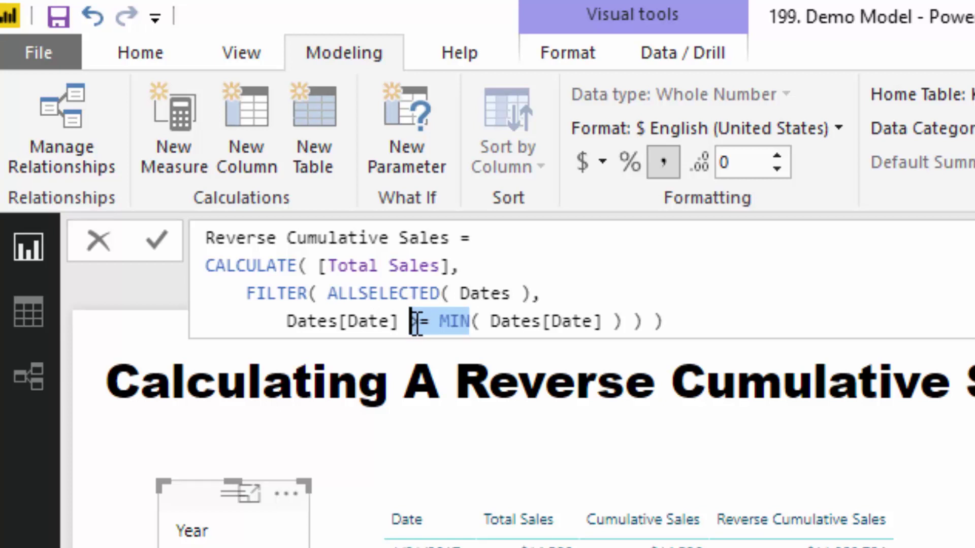
left_click(467, 324)
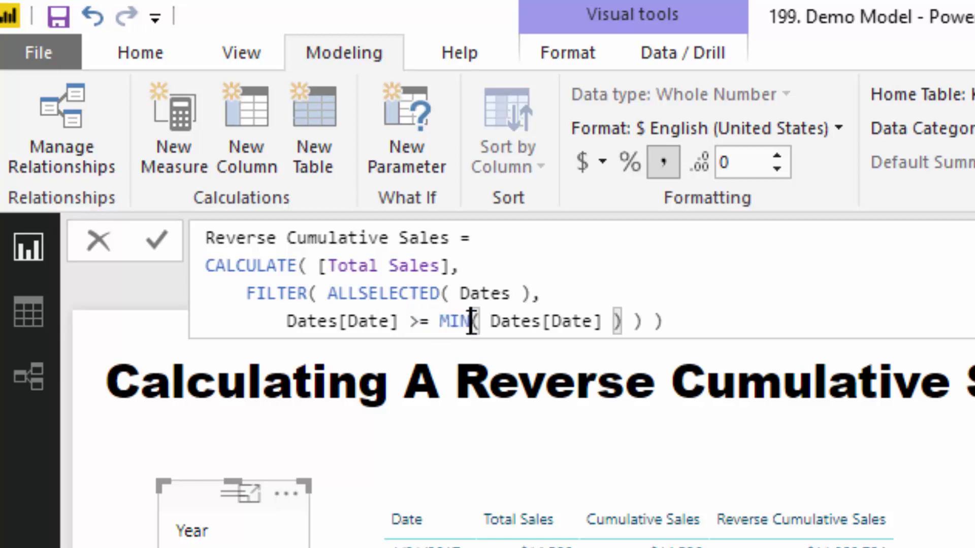
left_click_drag(469, 323, 444, 325)
type("MAX(ABS")
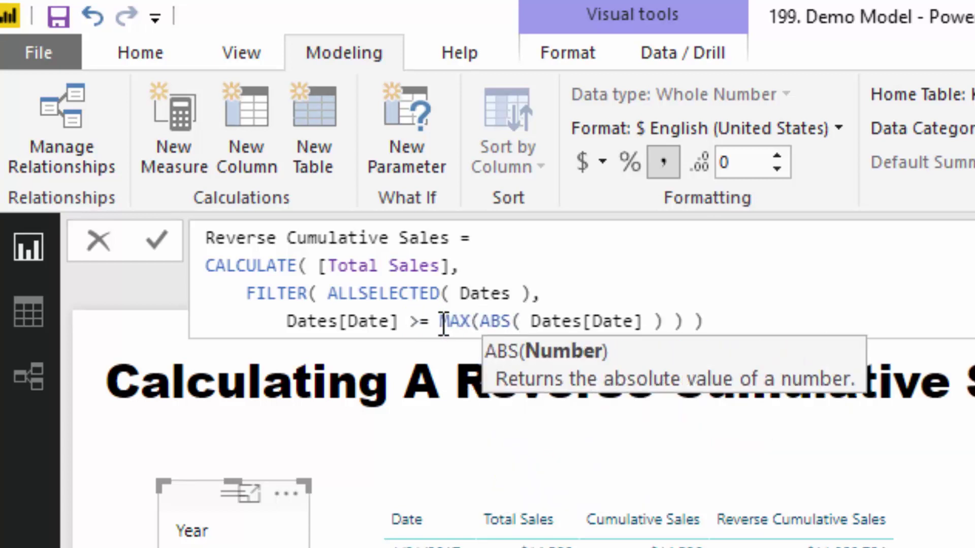
key("BackSpace")
key("BackSpace")
key("BackSpace")
key("BackSpace")
left_click(736, 316)
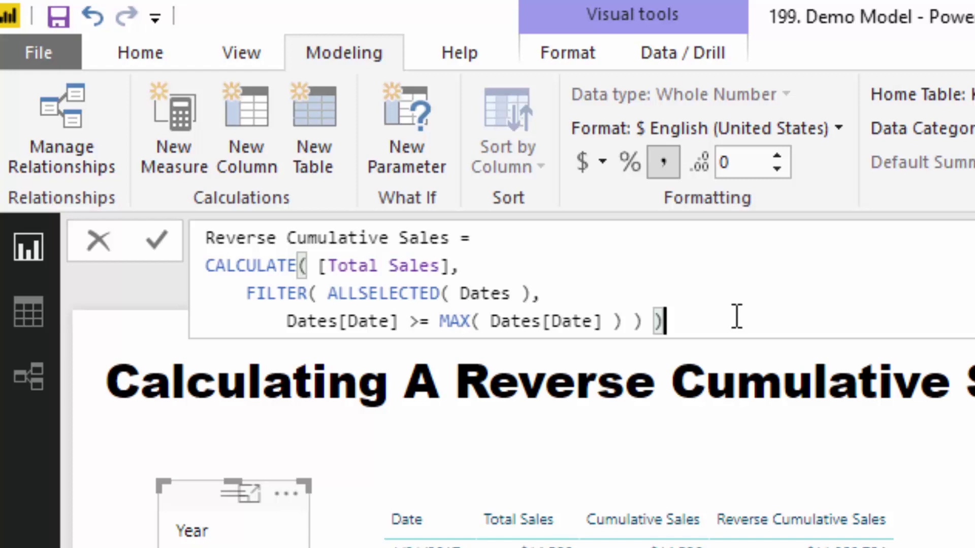
key("Return")
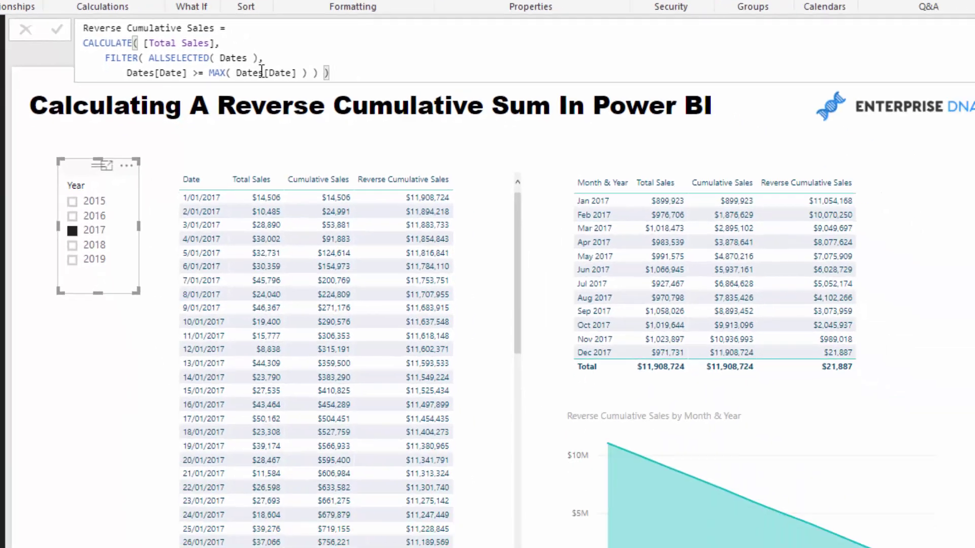
Restore MIN in the formula so January's reverse total returns to $11,908,724
double_click(216, 72)
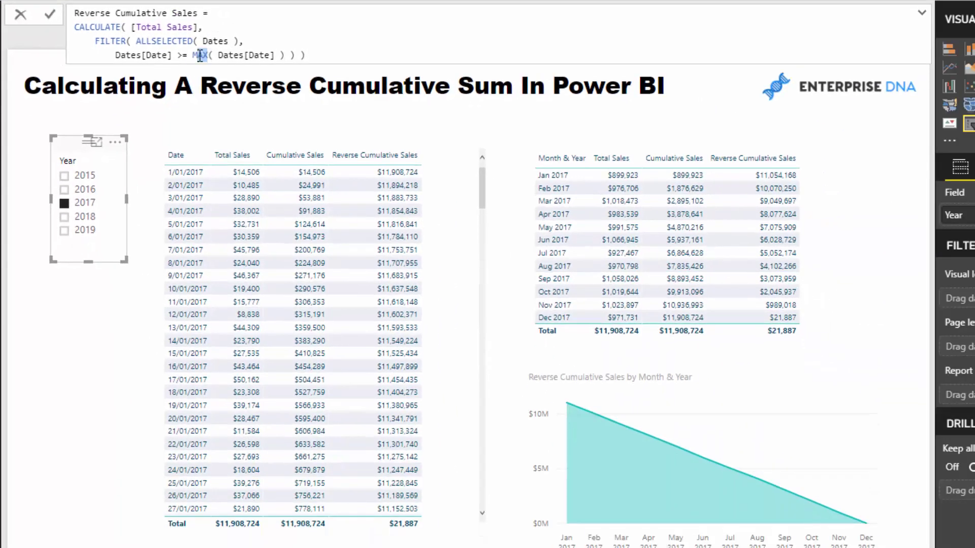
type("MIN")
left_click(317, 57)
key("Return")
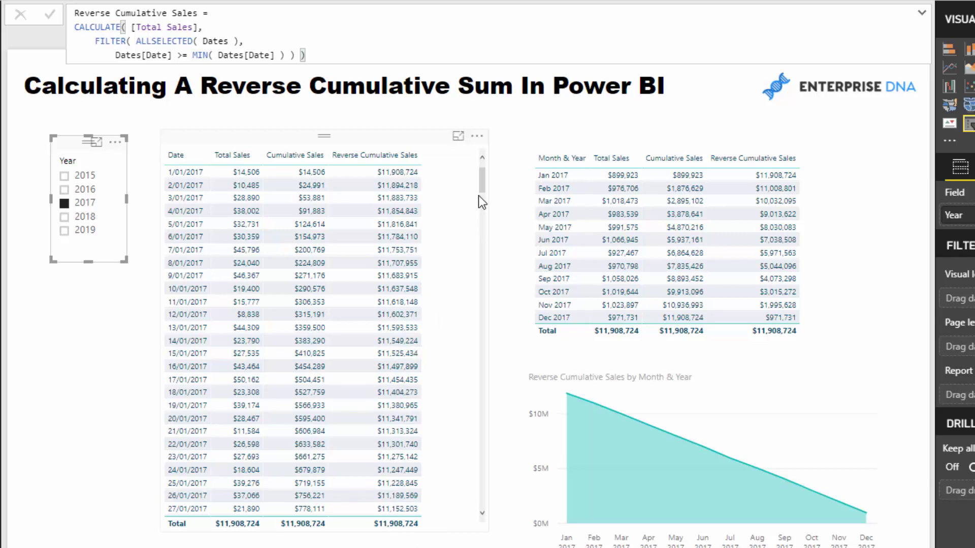
Scroll the daily table through 31/12/2017 and back, then expand the four-line formula
scroll(486, 499, "down", 20)
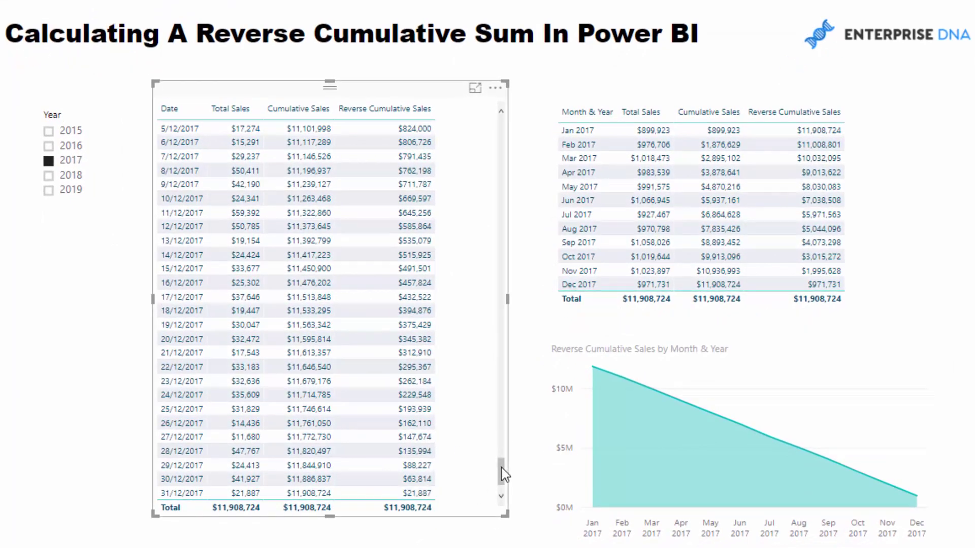
left_click_drag(500, 470, 501, 131)
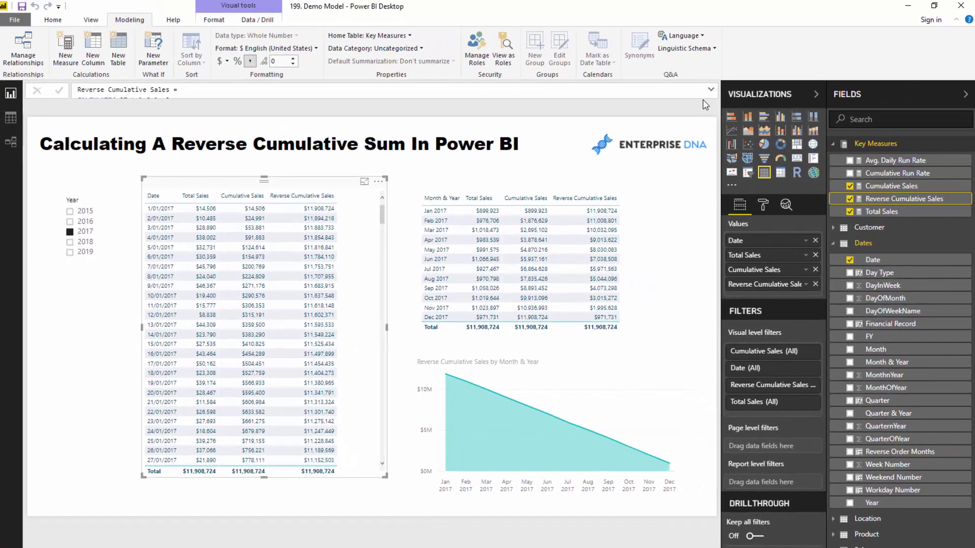
left_click(710, 90)
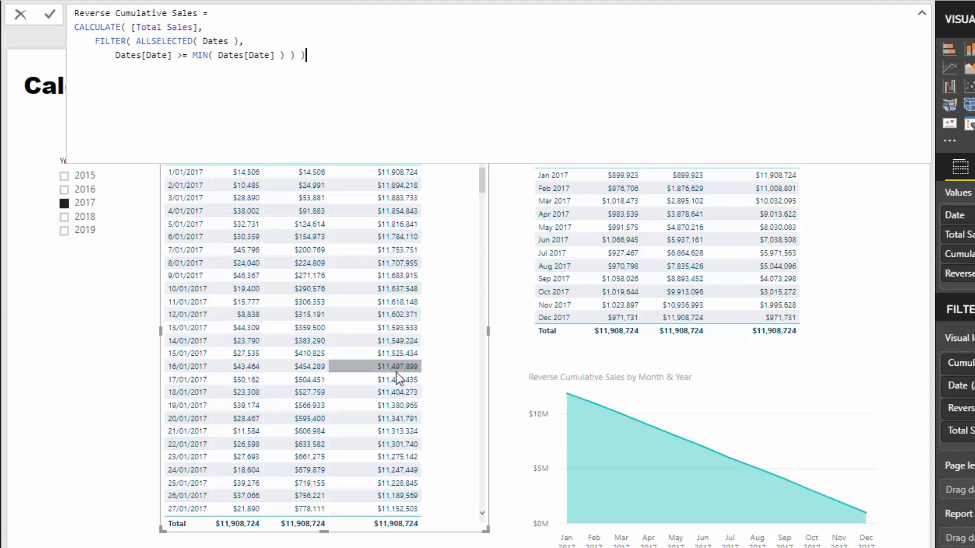
Select the whole Reverse Cumulative Sales formula, then click the monthly table to show the full report
scroll(396, 379, "down", 9)
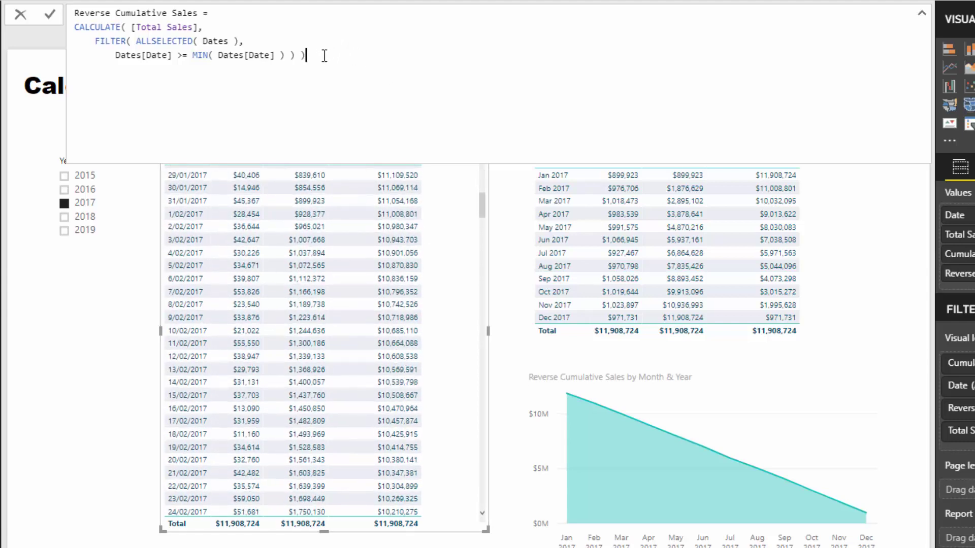
left_click_drag(323, 55, 44, 14)
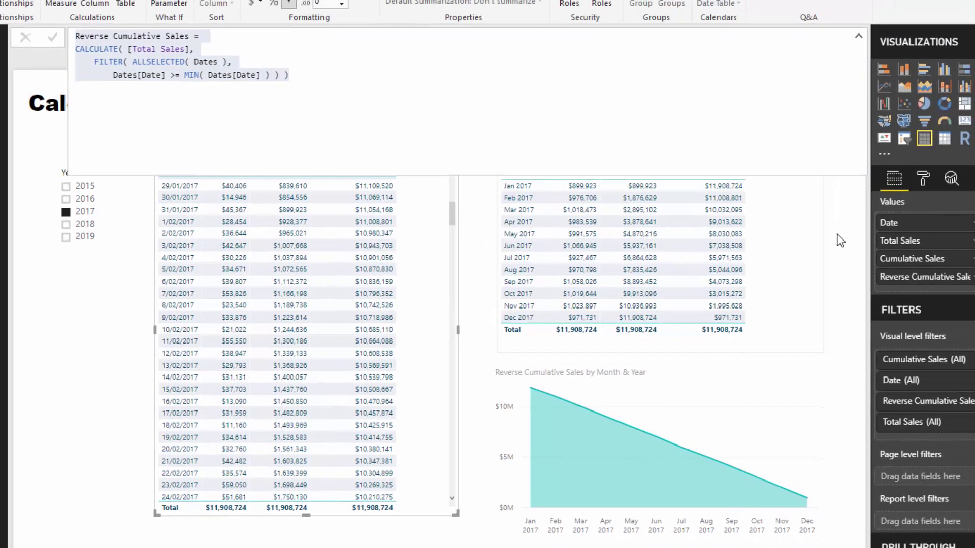
left_click(879, 224)
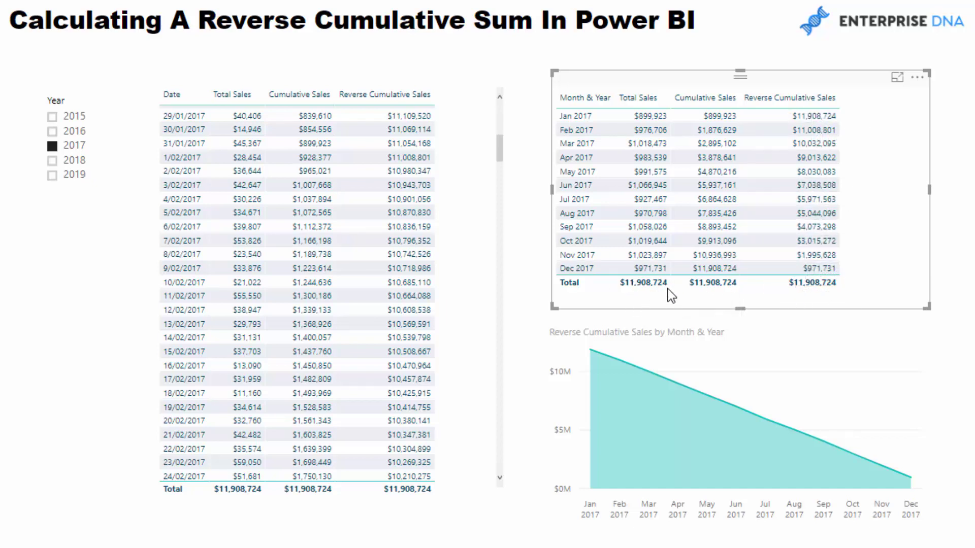
Try 2015 and 2017 in the Year slicer, settle on 2016, then select the monthly table
left_click(51, 131)
left_click(52, 117)
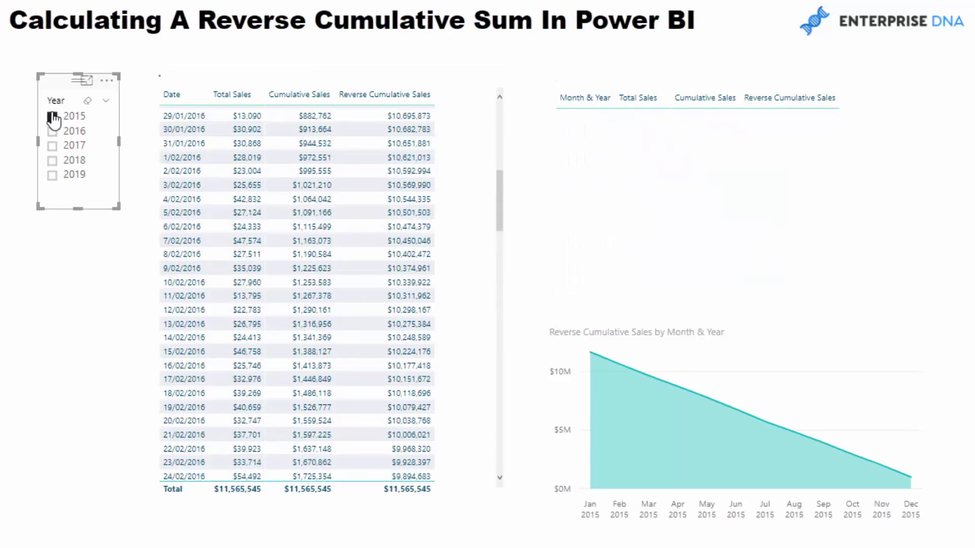
left_click(52, 145)
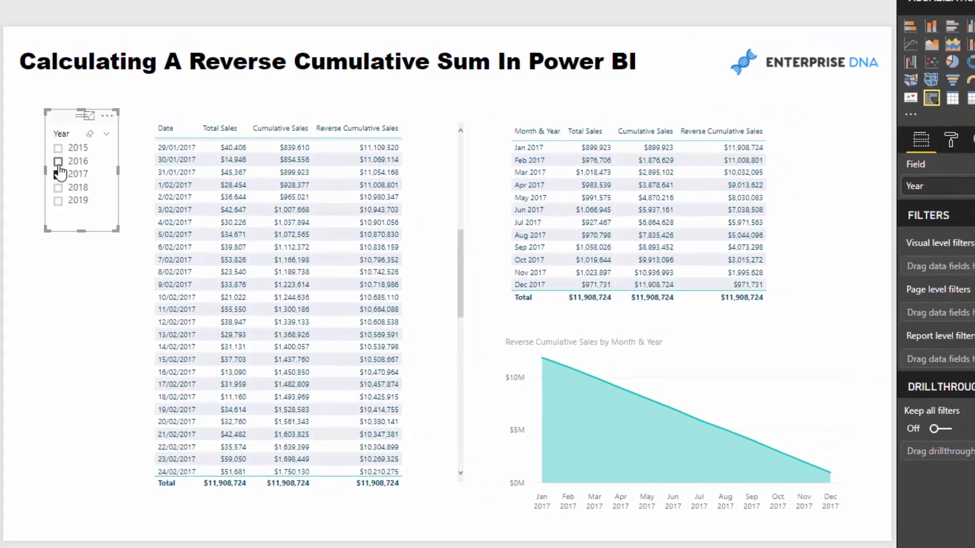
left_click(58, 161)
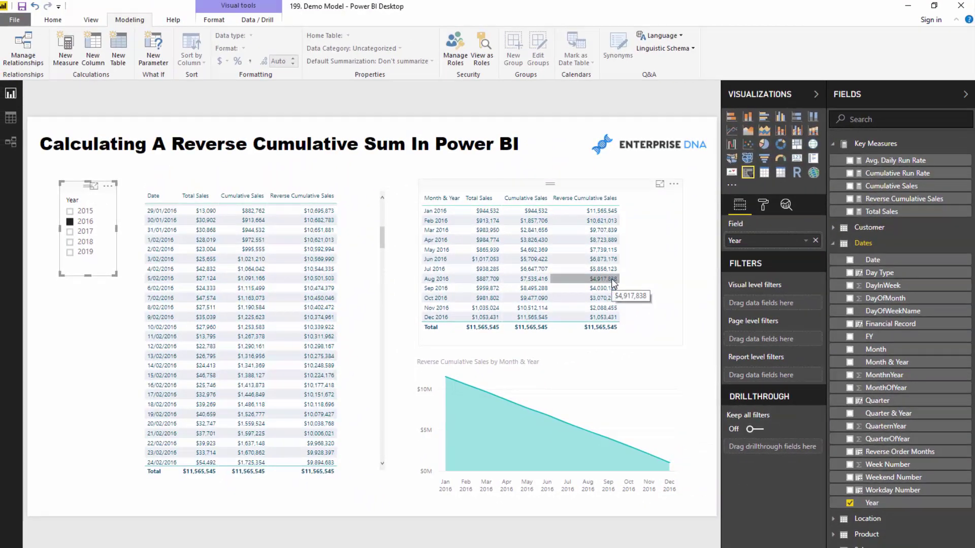
left_click(641, 190)
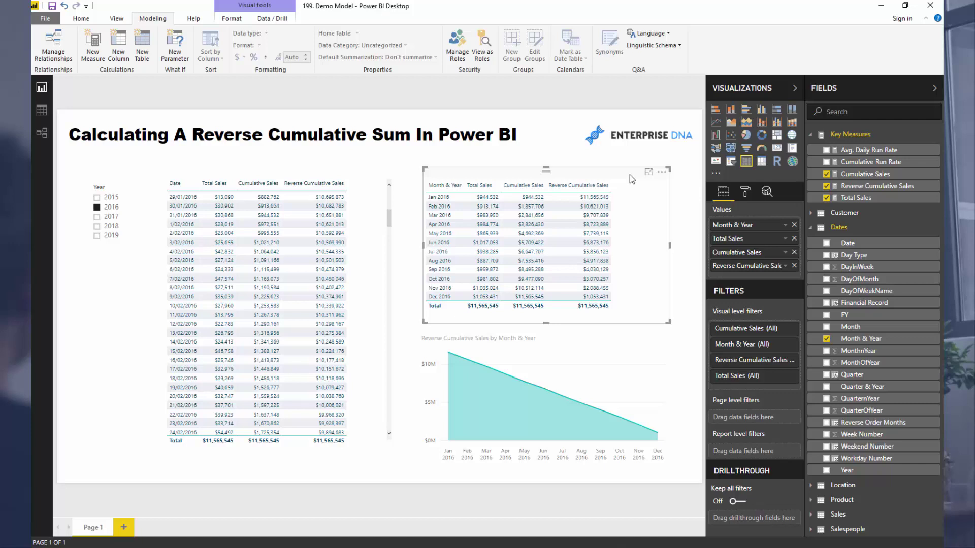
Open the Reverse Cumulative Sales measure and highlight its CALCULATE body in the formula bar
left_click(863, 185)
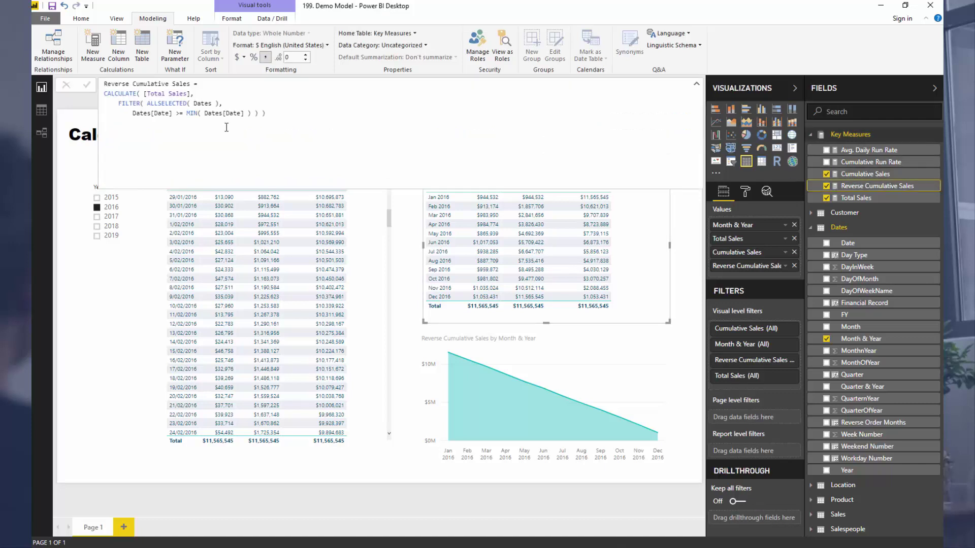
left_click_drag(120, 96, 250, 116)
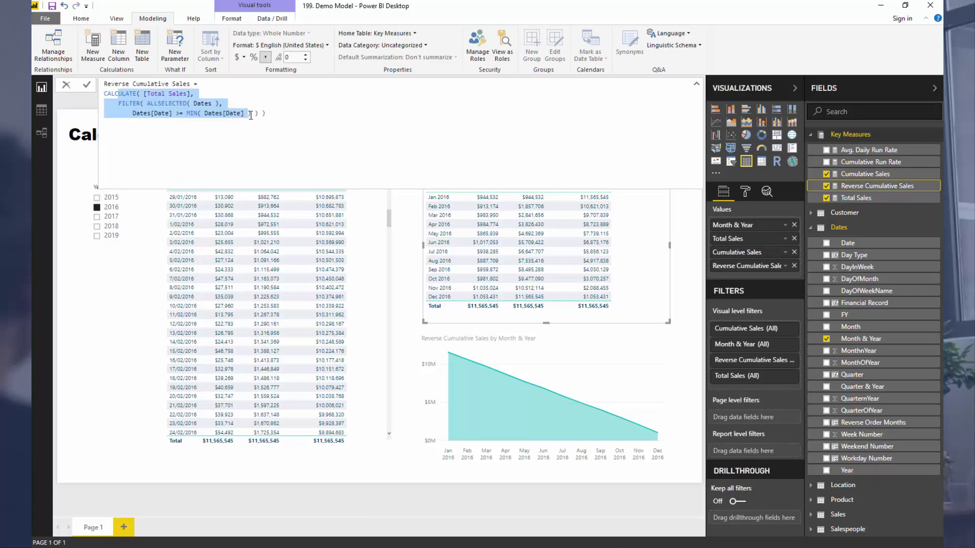